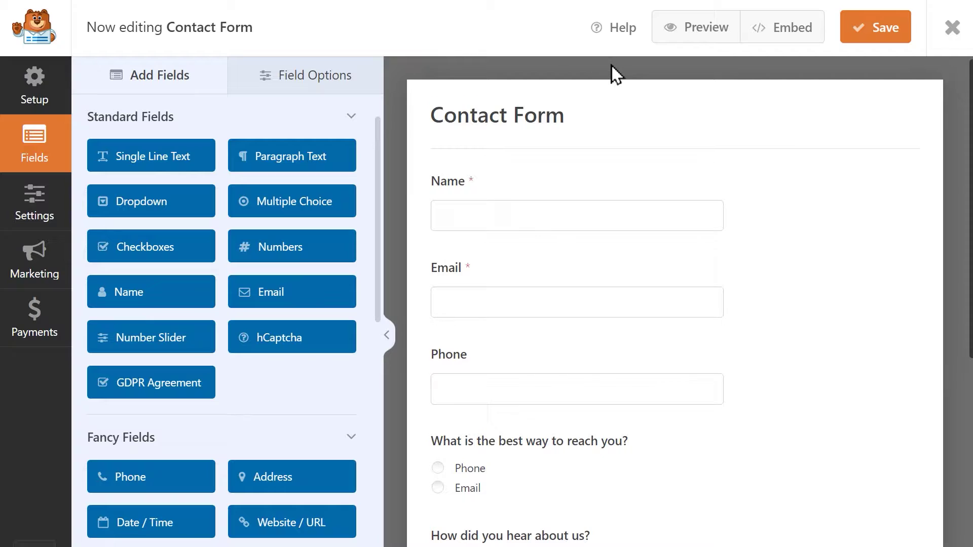
Step: Preview the Contact Form, enter a name, and submit to trigger 'This field is required.' errors
left_click(670, 36)
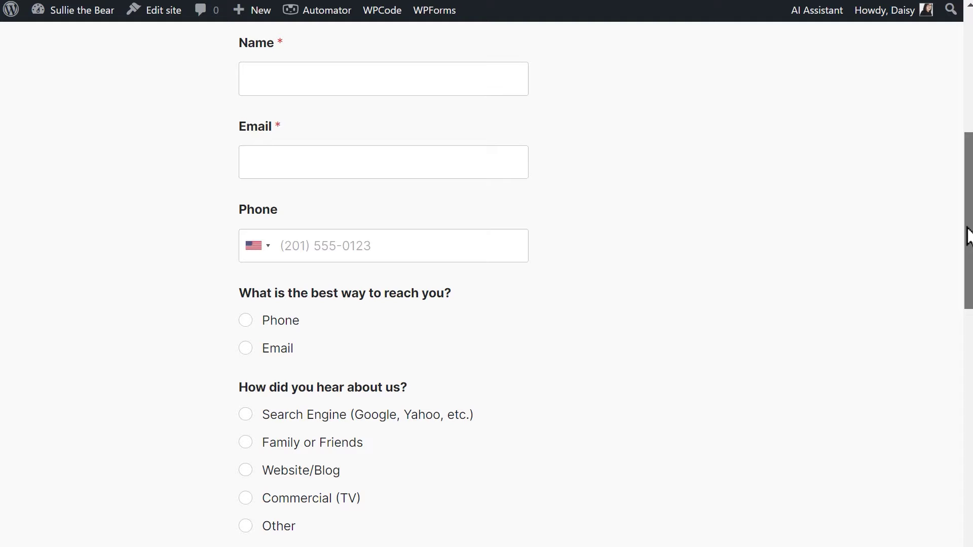
left_click(506, 78)
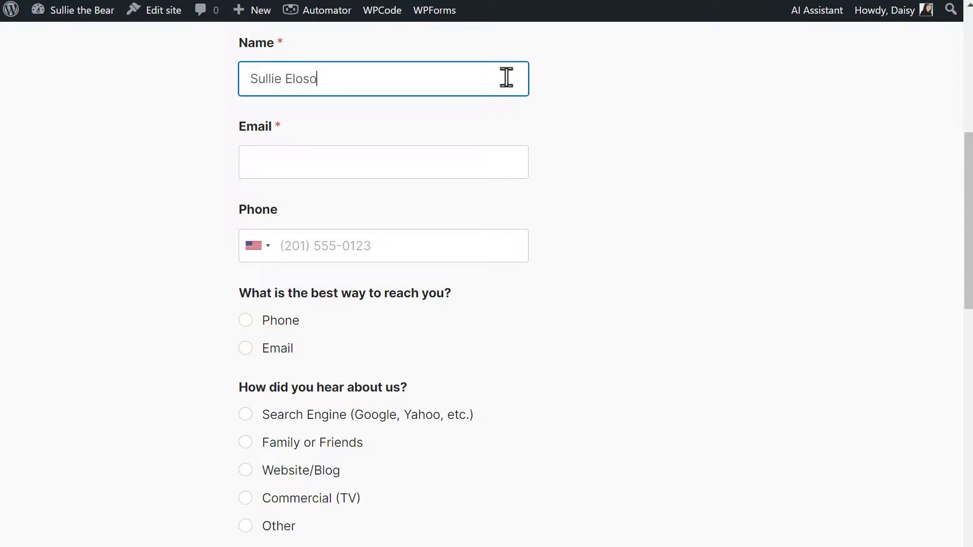
scroll(247, 428, "down", 8)
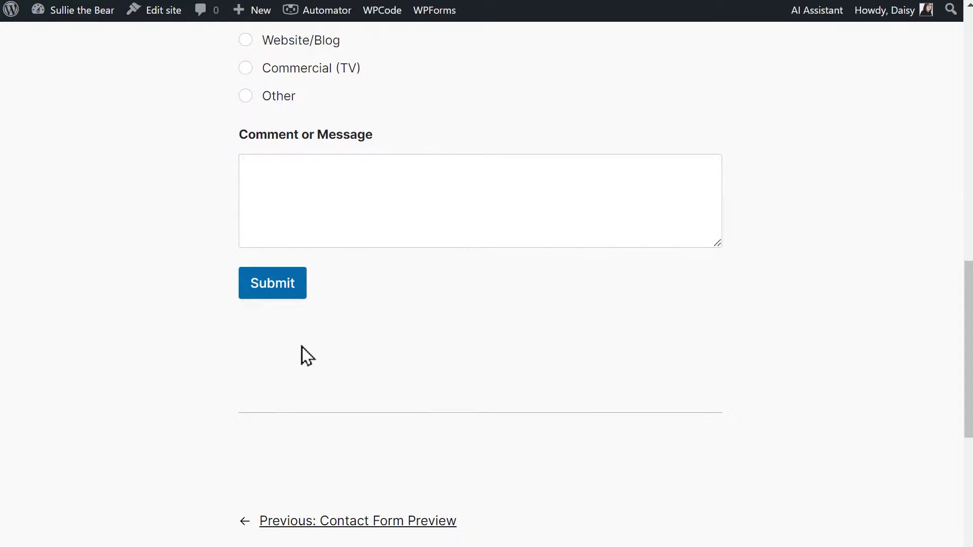
left_click(306, 300)
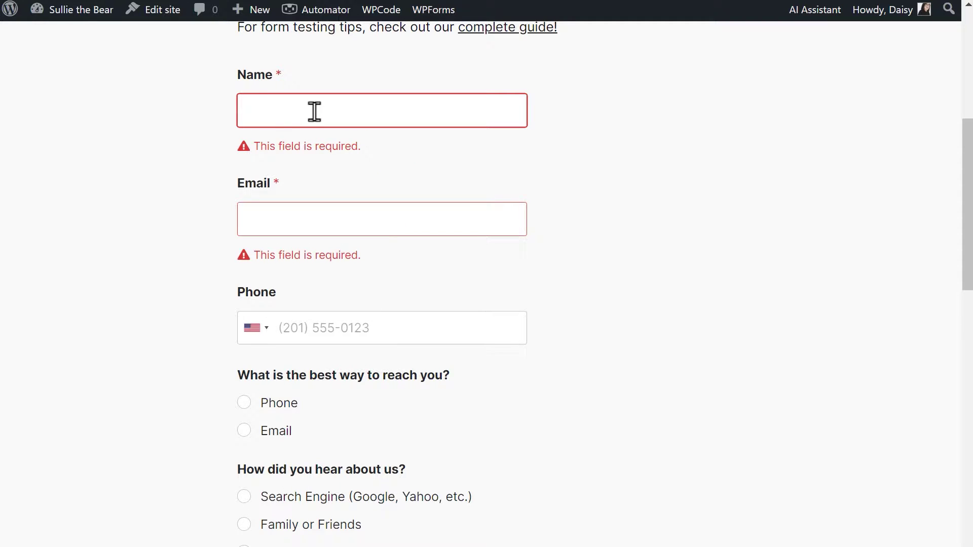
Step: Enter an incomplete '.com' email and a phone number, then submit to see the validation errors
left_click(284, 220)
type(".com")
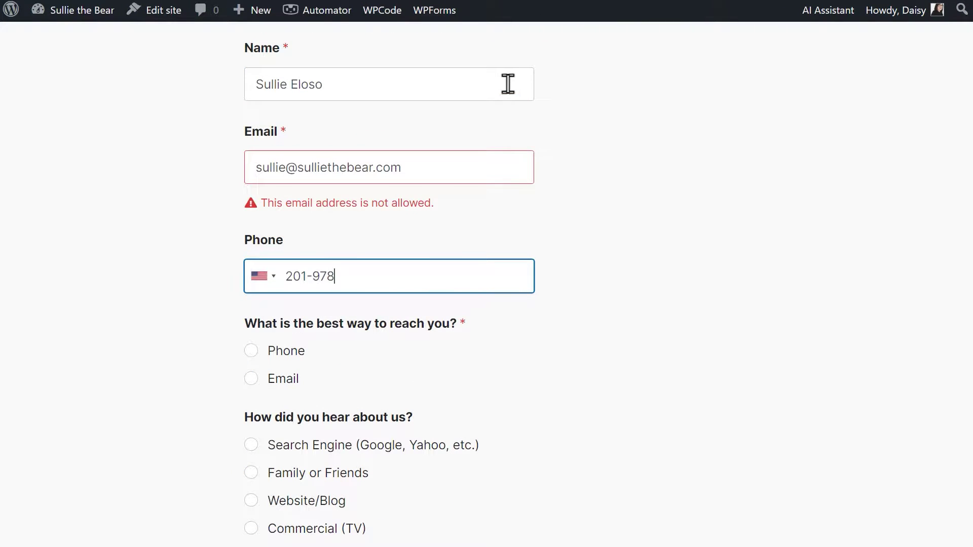
type("-978-6543")
scroll(837, 309, "down", 5)
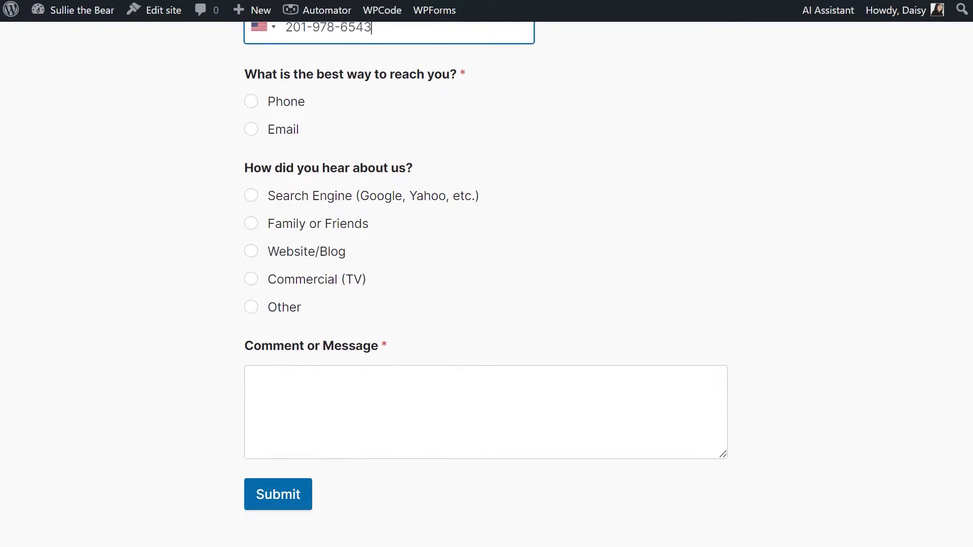
left_click(305, 474)
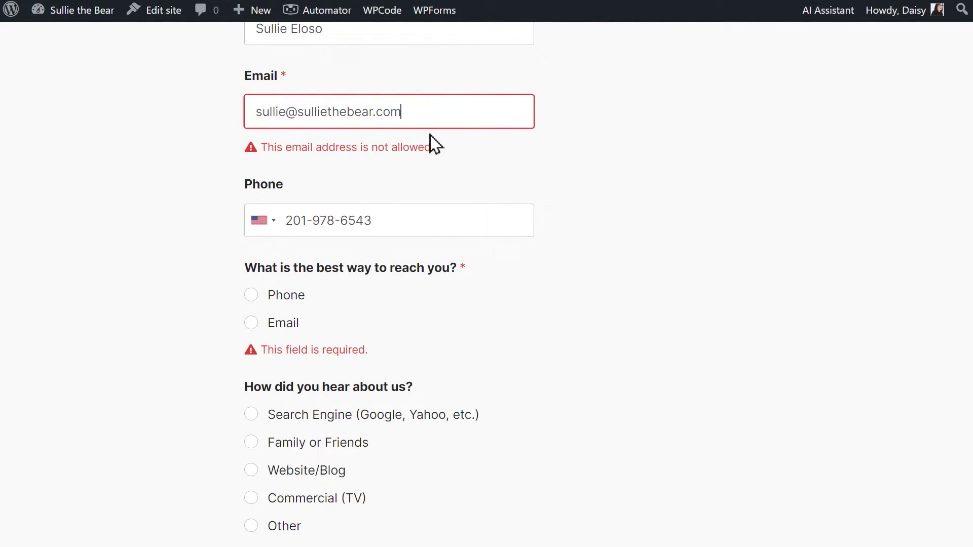
scroll(186, 173, "down", 8)
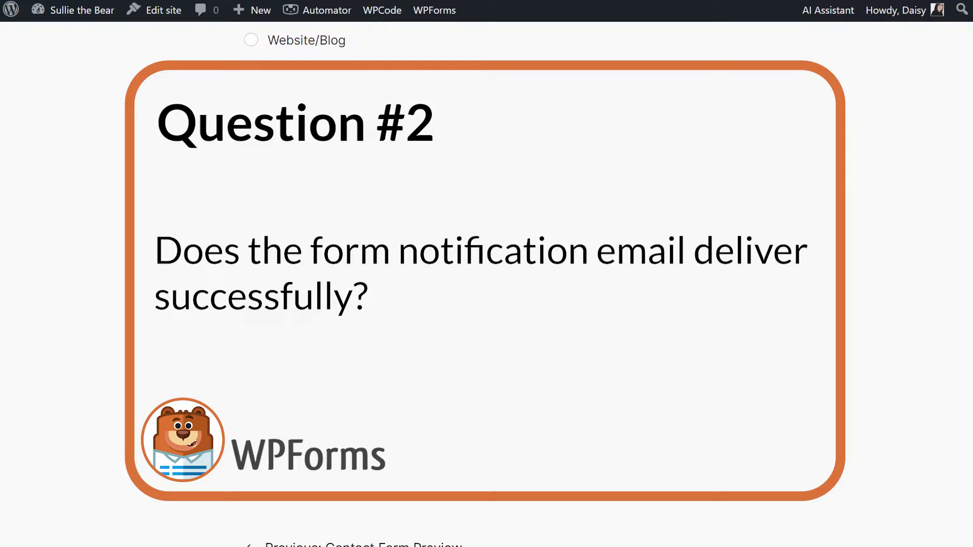
Step: Choose Phone as contact method and Search Engine as referral, then submit the completed entry
scroll(487, 284, "up", 8)
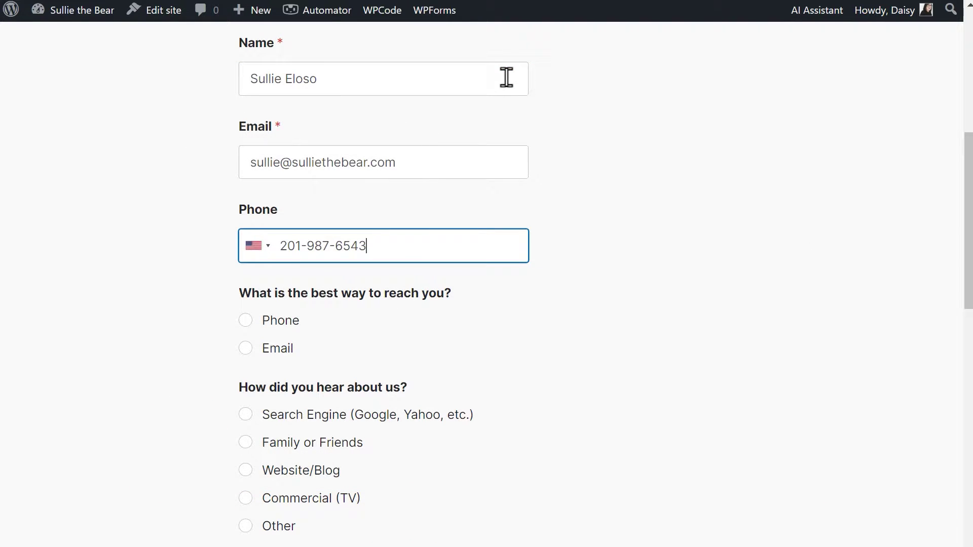
left_click(257, 322)
left_click(246, 416)
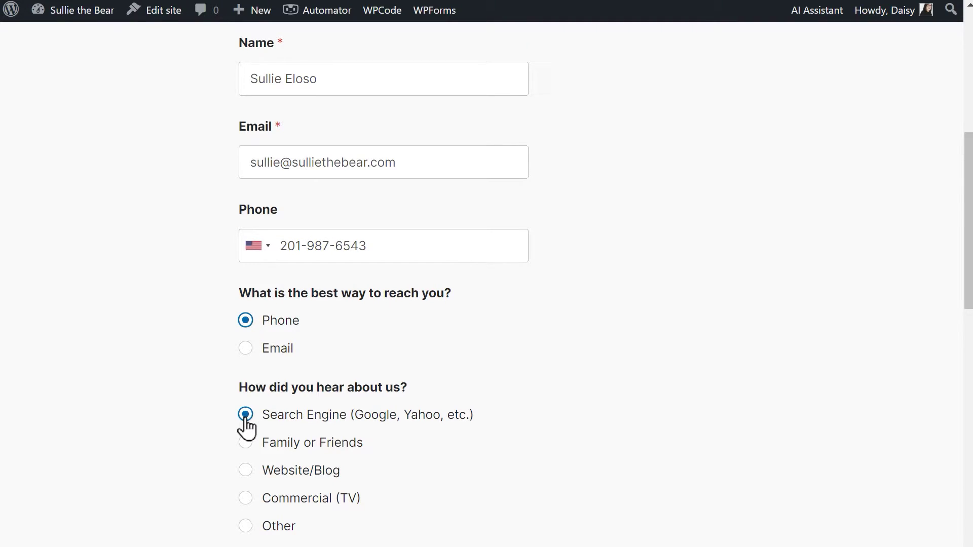
scroll(247, 427, "down", 8)
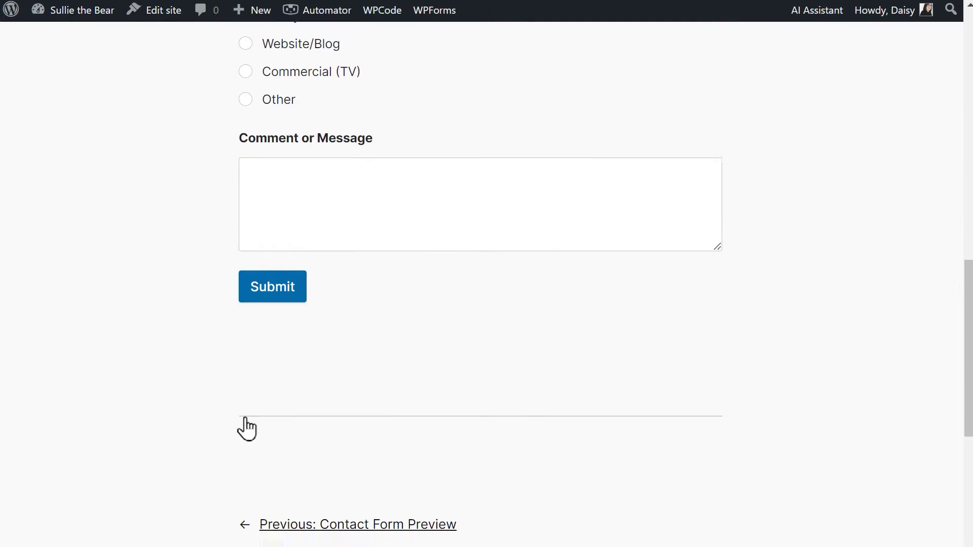
left_click(306, 301)
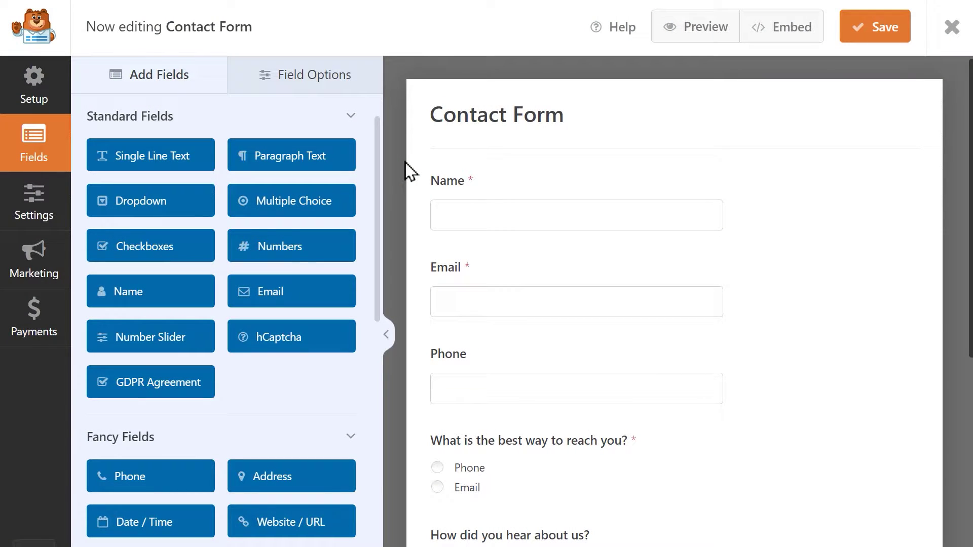
Step: Show the Contact Form's Notifications settings with the Default Notification
left_click(54, 212)
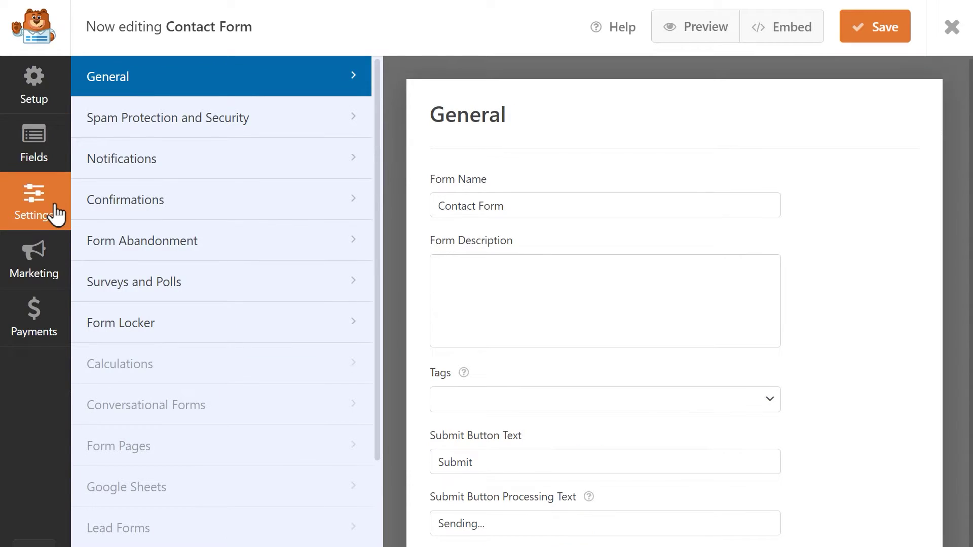
left_click(213, 170)
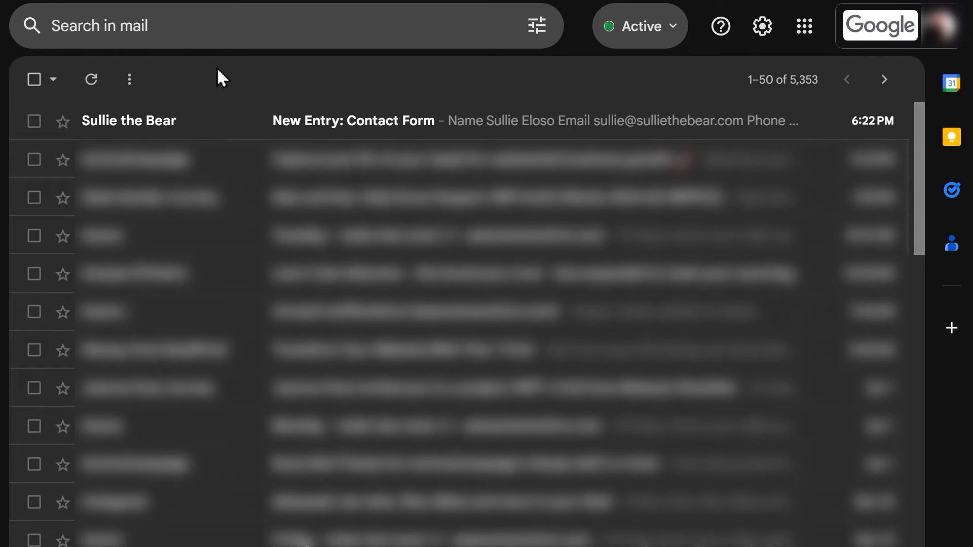
Step: Read through the New Entry: Contact Form email and its submitted details
left_click(242, 120)
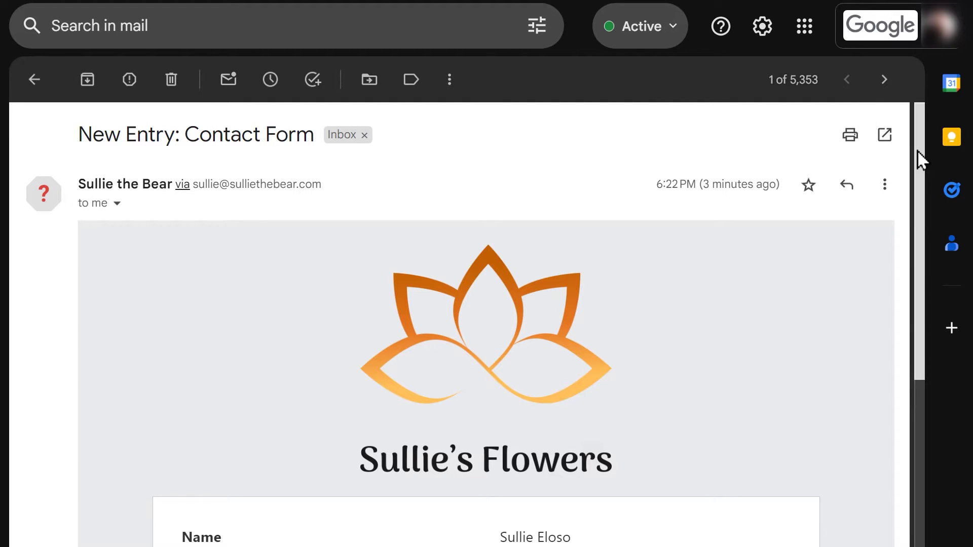
left_click_drag(919, 152, 937, 375)
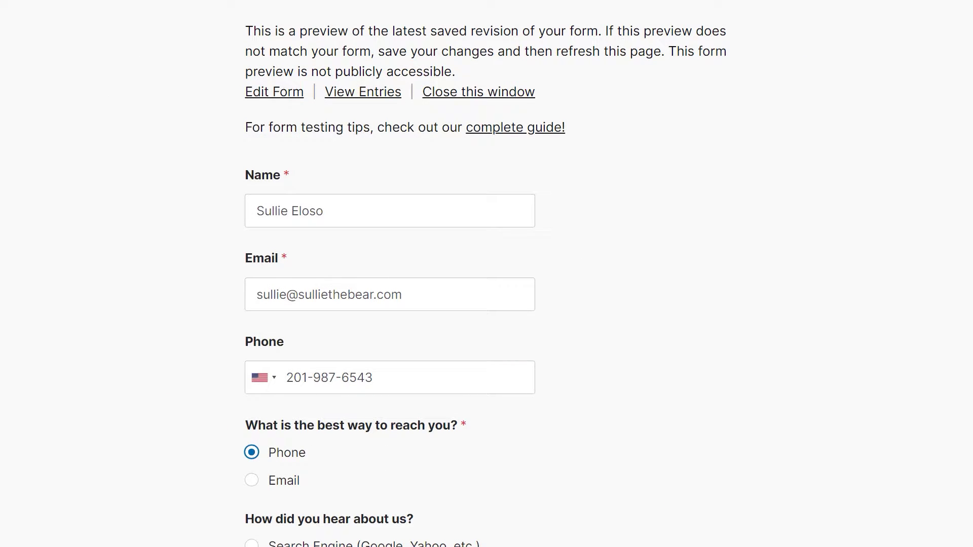
Step: Select Other under How did you hear about us? to reveal the If other, specify: field
scroll(486, 273, "down", 7)
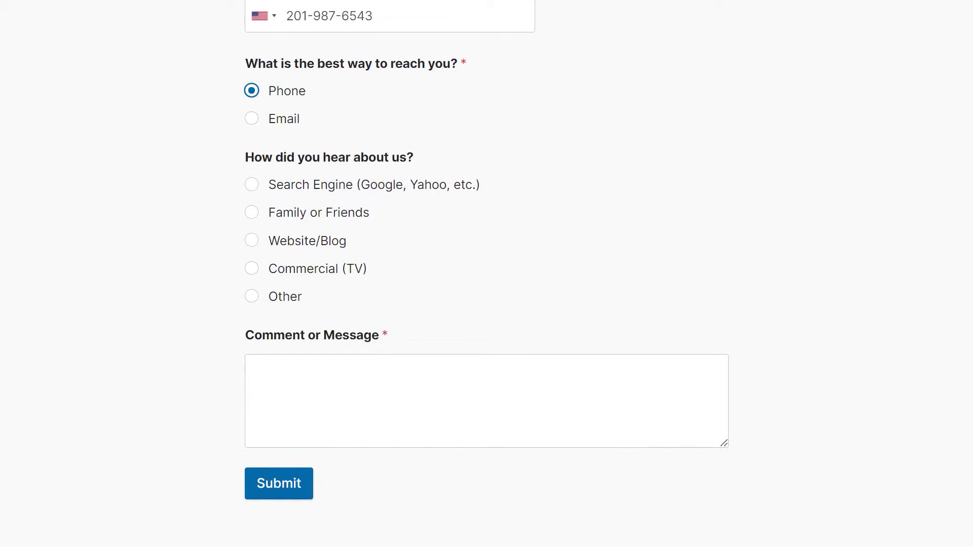
left_click(253, 299)
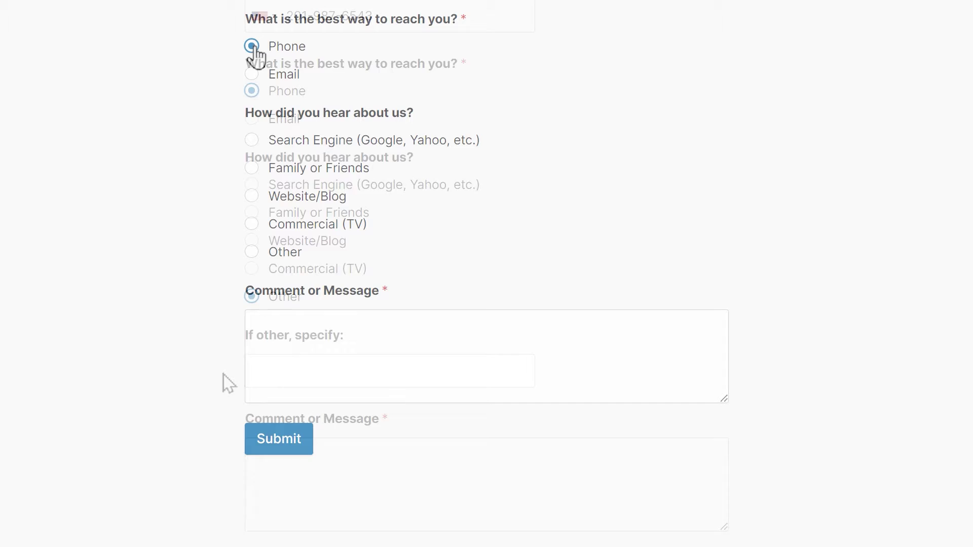
left_click(252, 252)
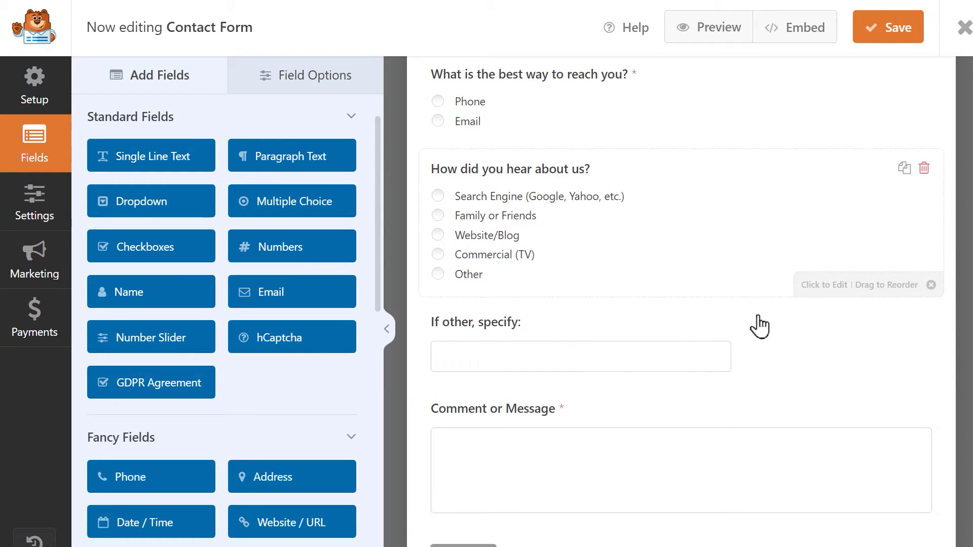
Step: Change the If other, specify: field's Smart Logic rule from Family or Friends to Other and save
left_click(752, 327)
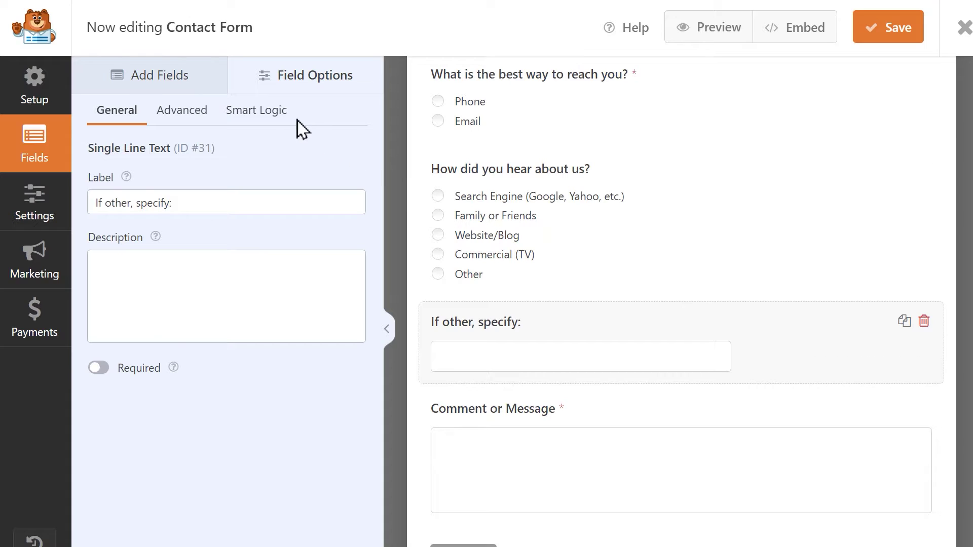
left_click(283, 116)
left_click(278, 254)
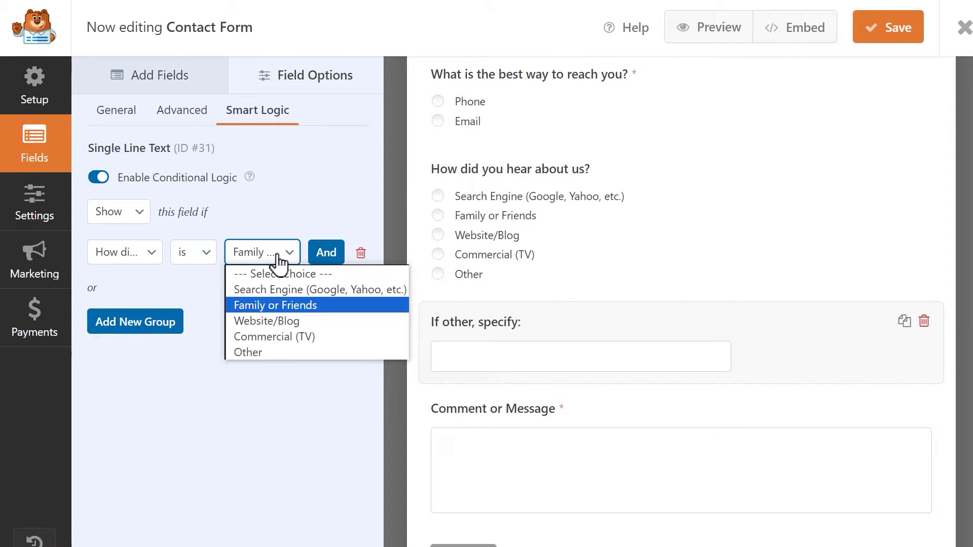
left_click(275, 348)
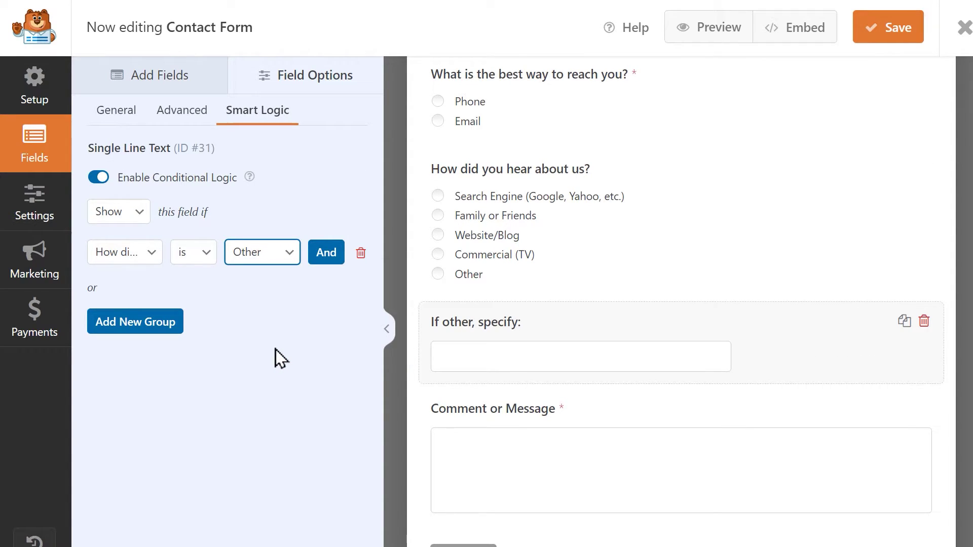
left_click(860, 35)
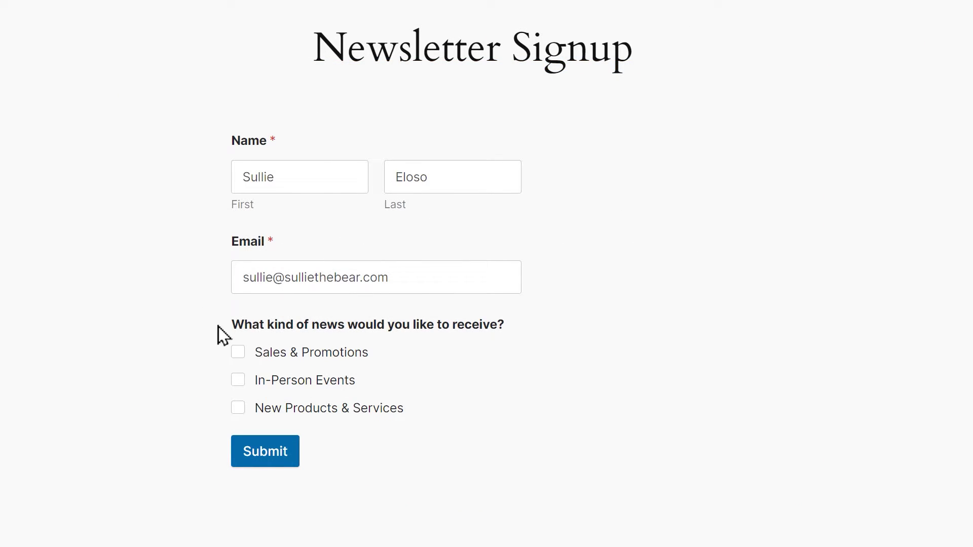
Step: Submit the Newsletter Signup form with Sales & Promotions ticked and scroll through the result
left_click(237, 353)
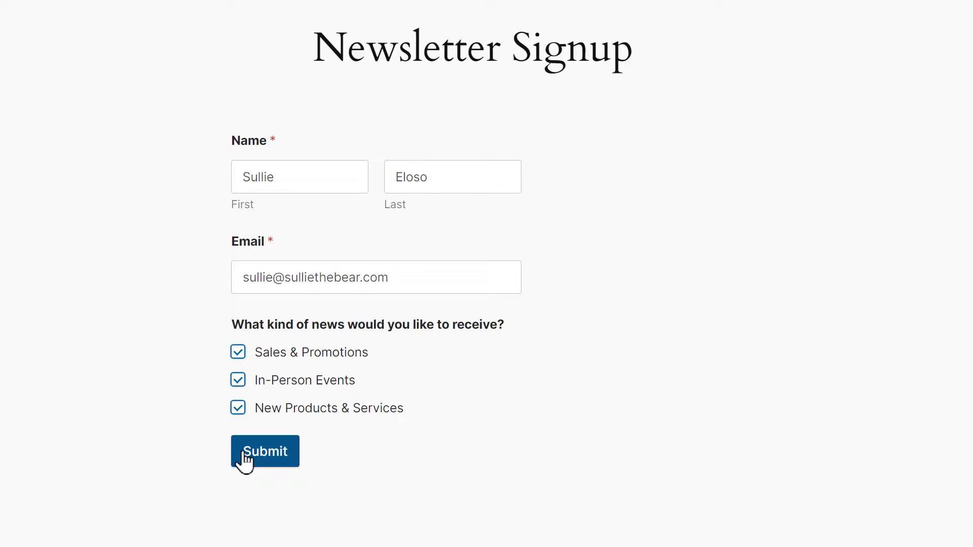
left_click(244, 454)
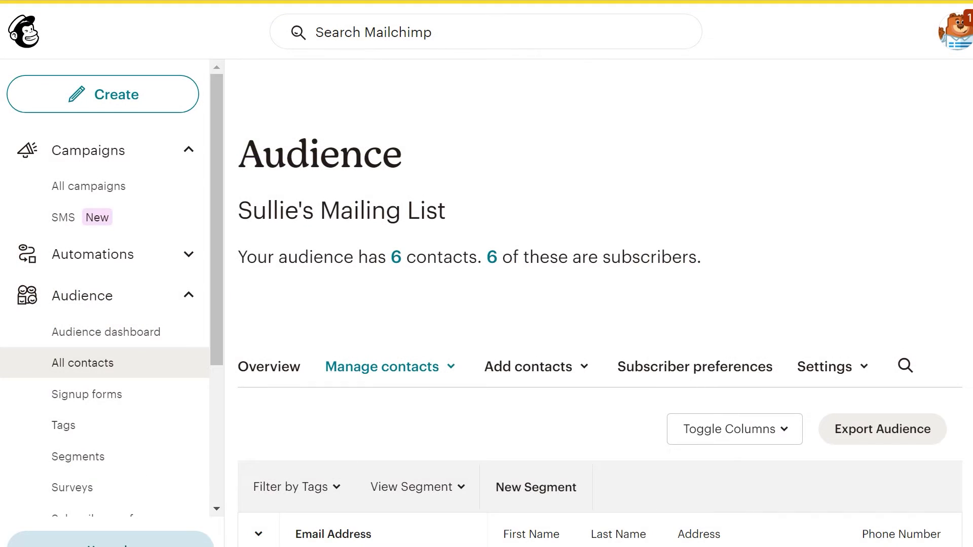
scroll(600, 332, "down", 3)
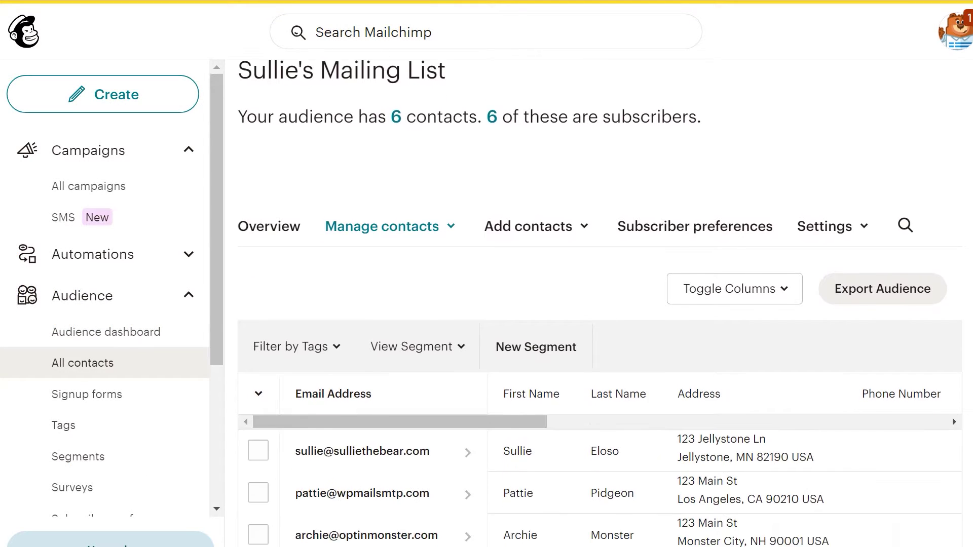
scroll(600, 331, "down", 2)
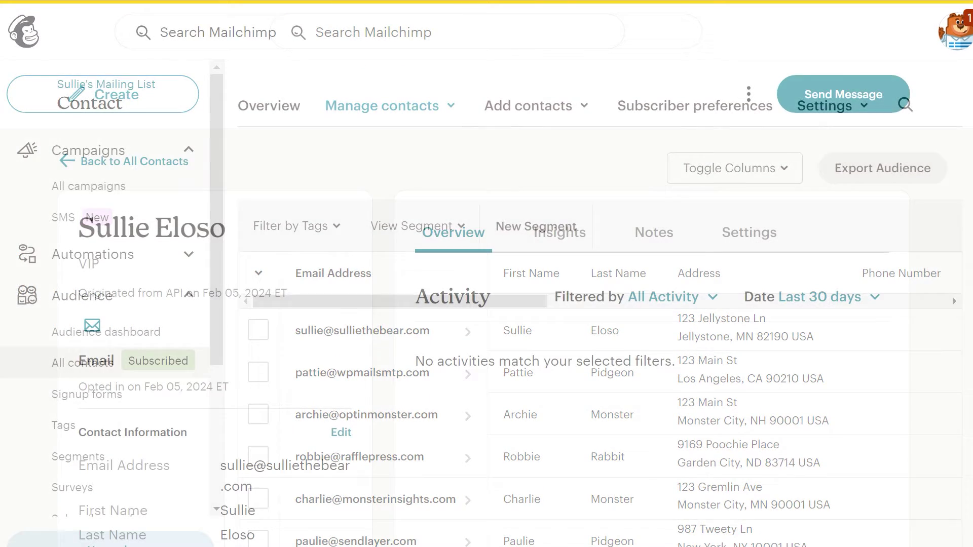
scroll(484, 335, "down", 5)
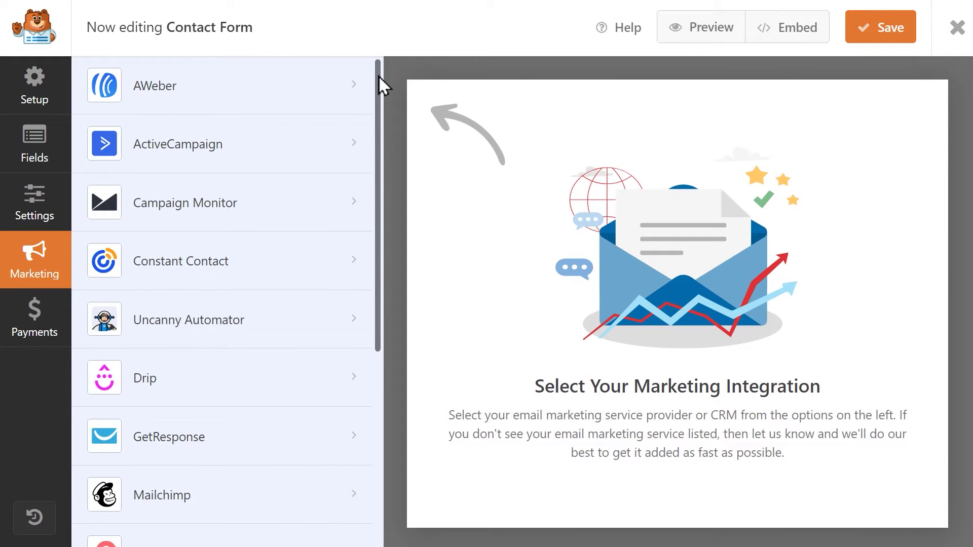
Step: Review the Mailchimp connection's account, audience and Subscribe action settings
left_click_drag(378, 76, 374, 287)
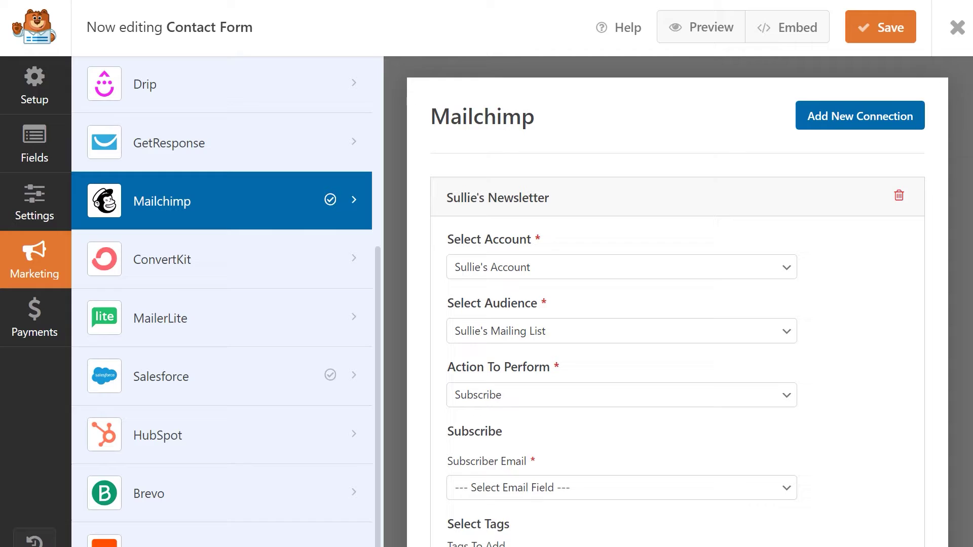
scroll(681, 301, "down", 7)
scroll(622, 303, "down", 4)
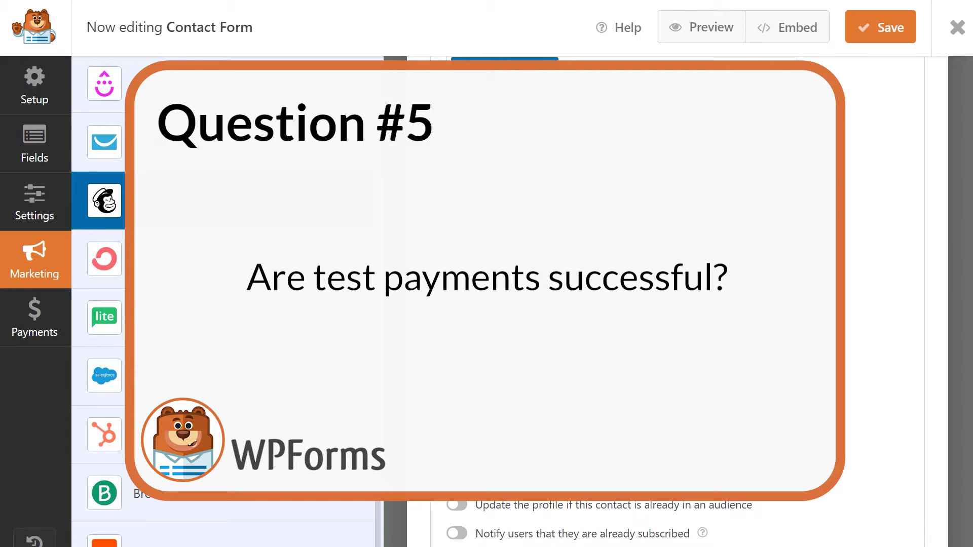
Step: Submit a $25.00 test payment on the live form using the Stripe test card number
left_click(34, 317)
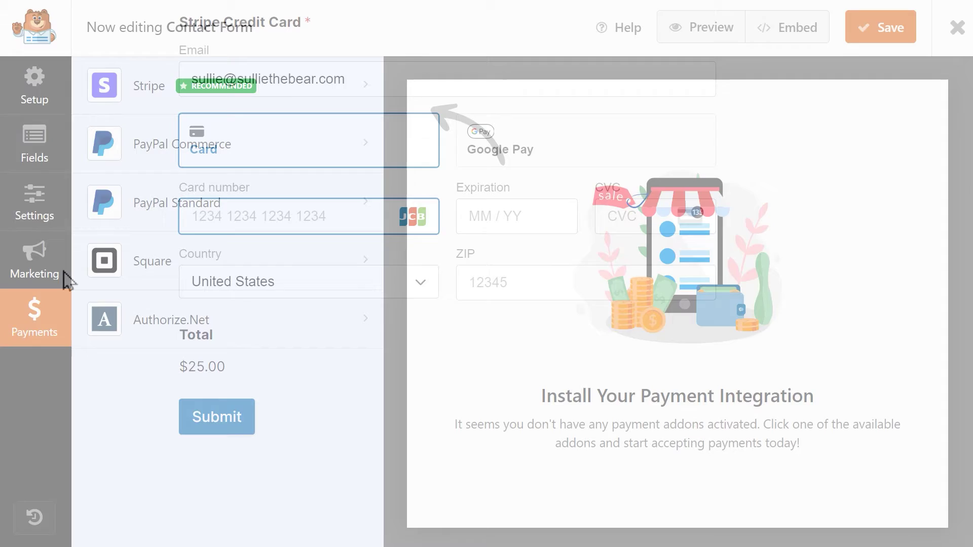
type("4242 4242 4242 4242")
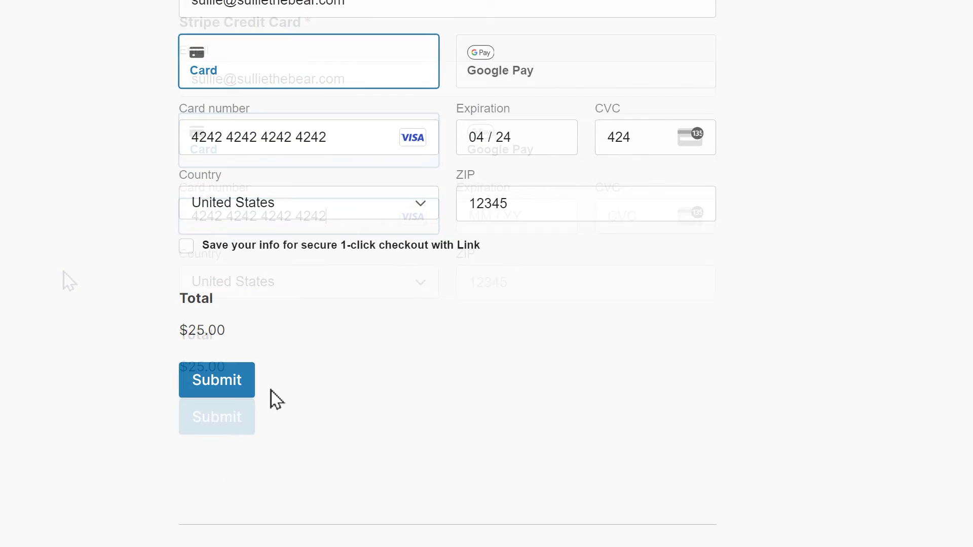
left_click(246, 391)
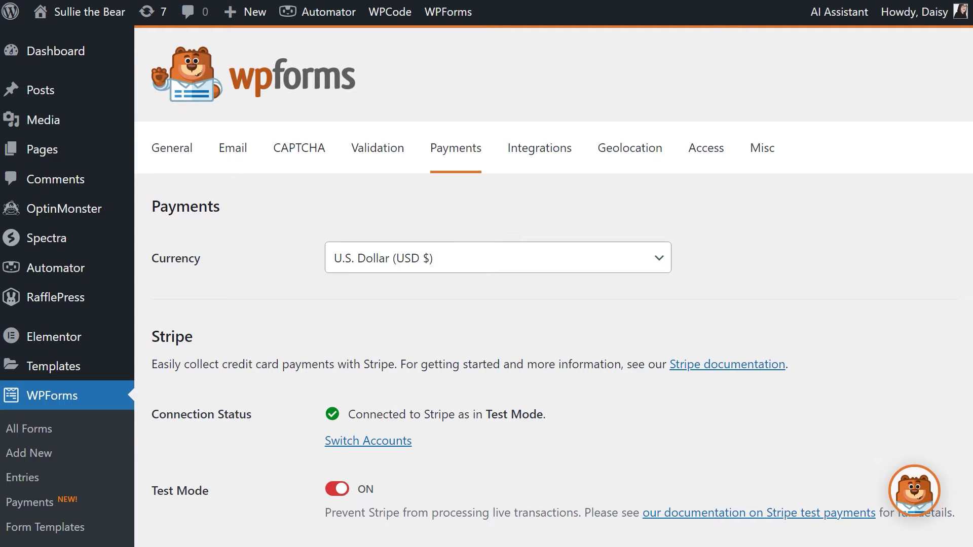
scroll(554, 284, "down", 5)
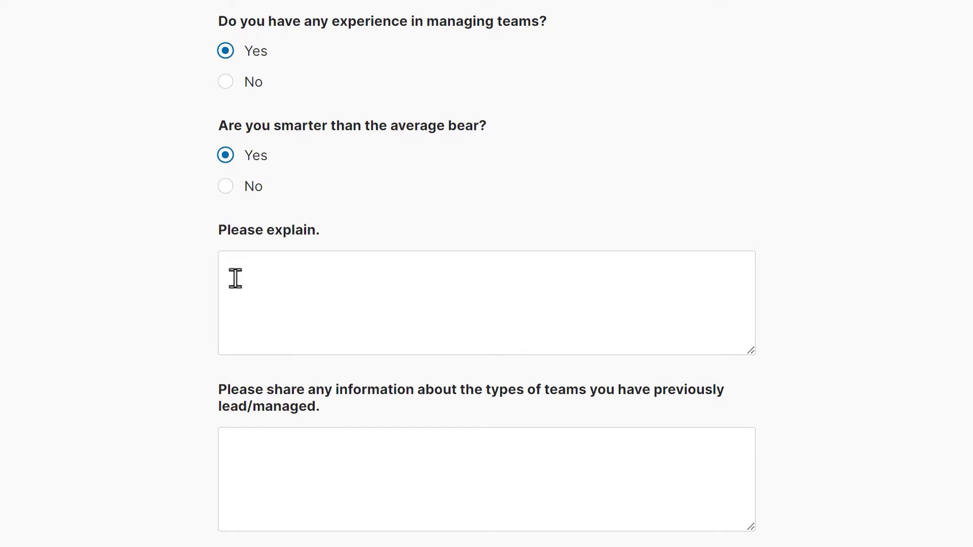
left_click(233, 275)
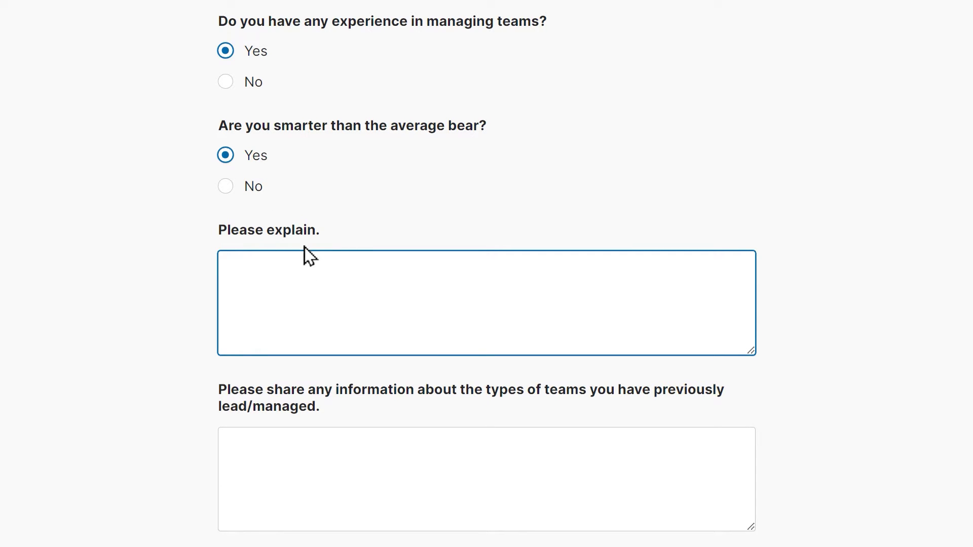
type("???")
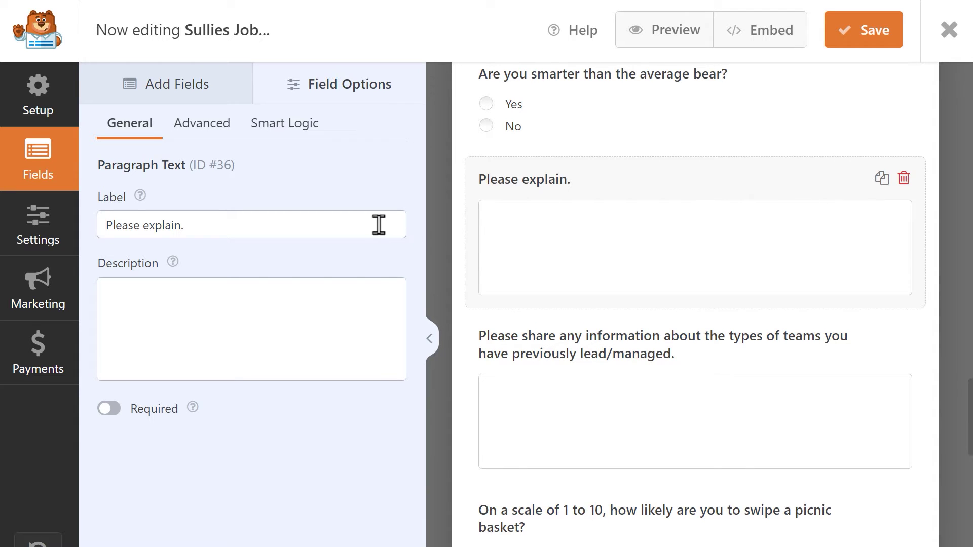
left_click(379, 225)
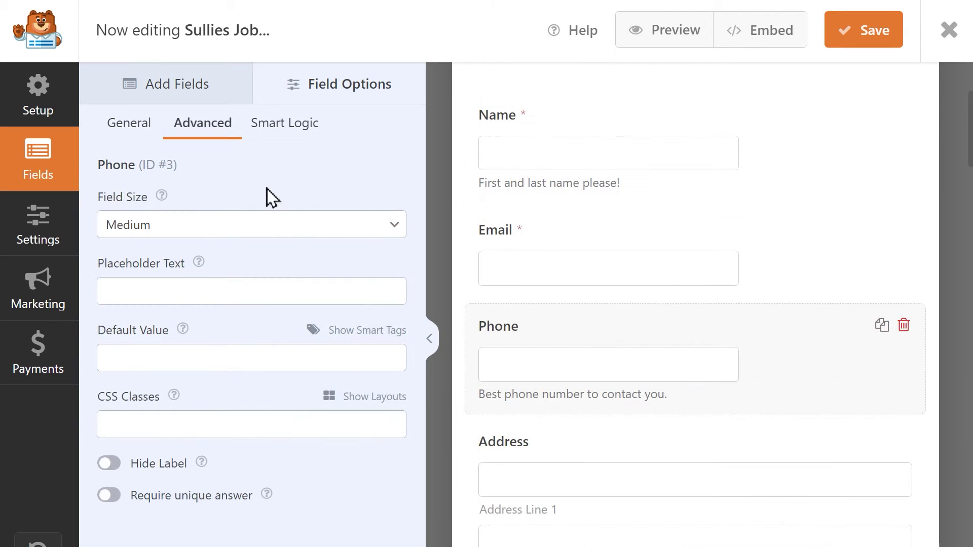
left_click(287, 289)
type("555-555-5")
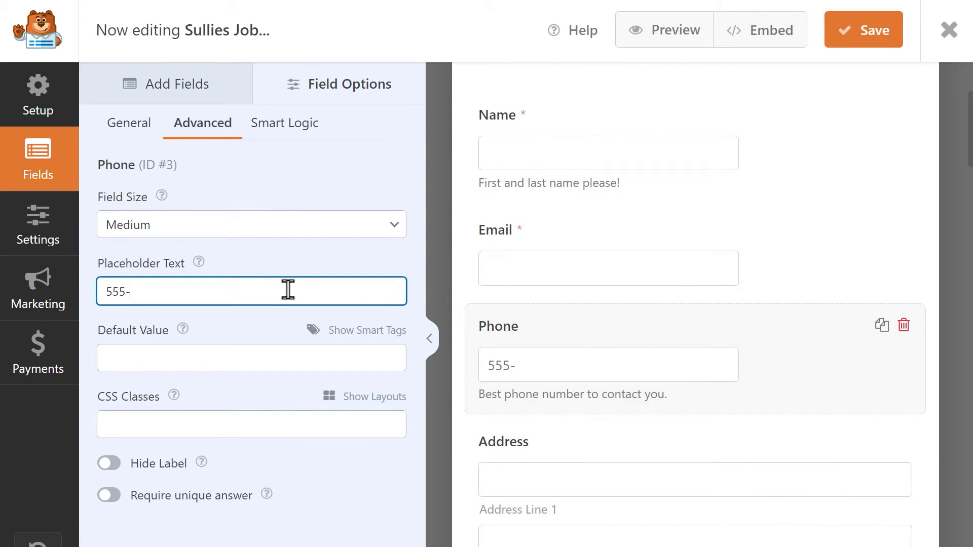
type("555")
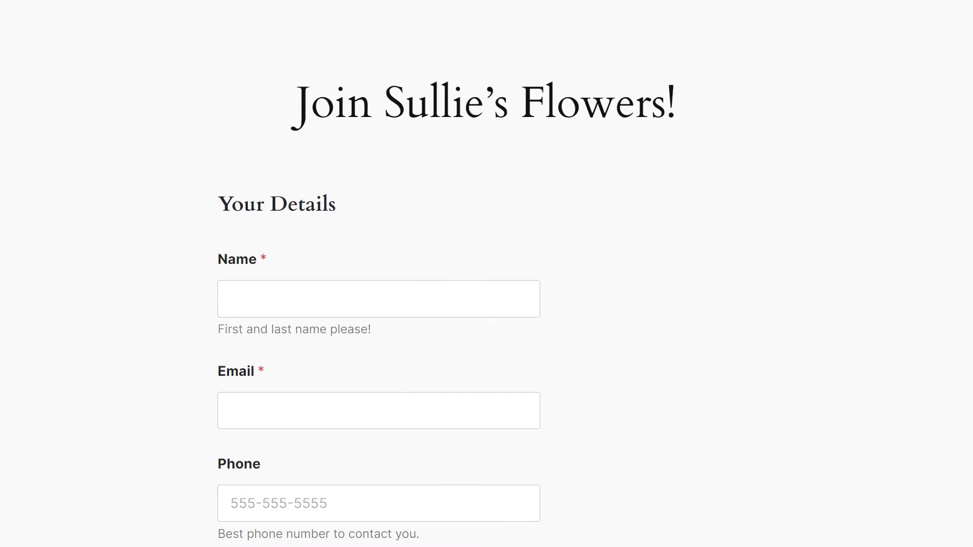
Step: Scroll the live job application form past References and Signature to the hCaptcha and Submit
scroll(486, 274, "down", 8)
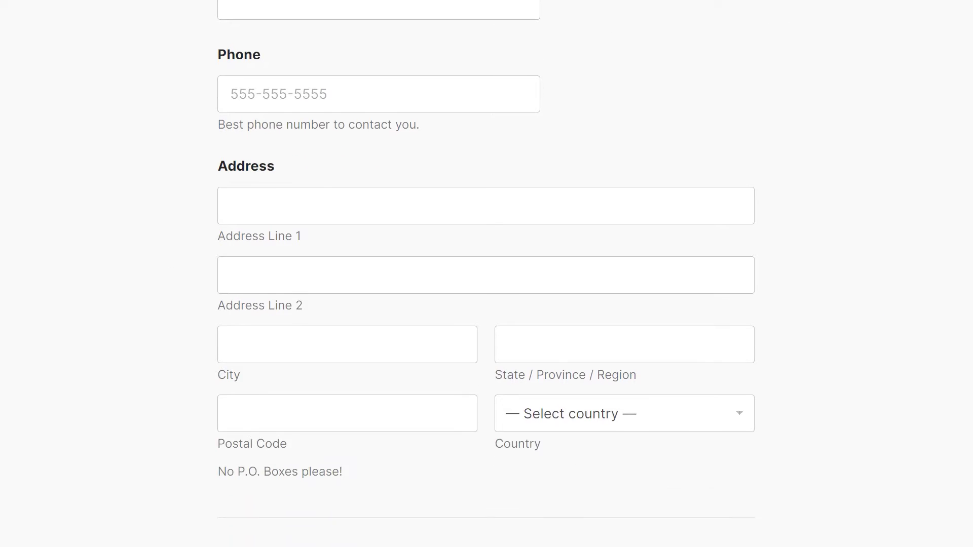
scroll(487, 273, "down", 12)
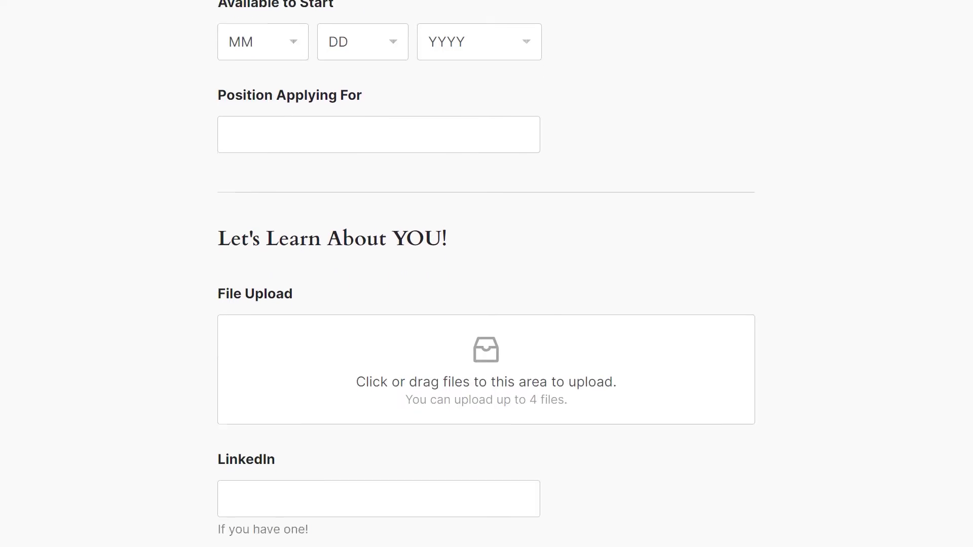
scroll(486, 274, "down", 12)
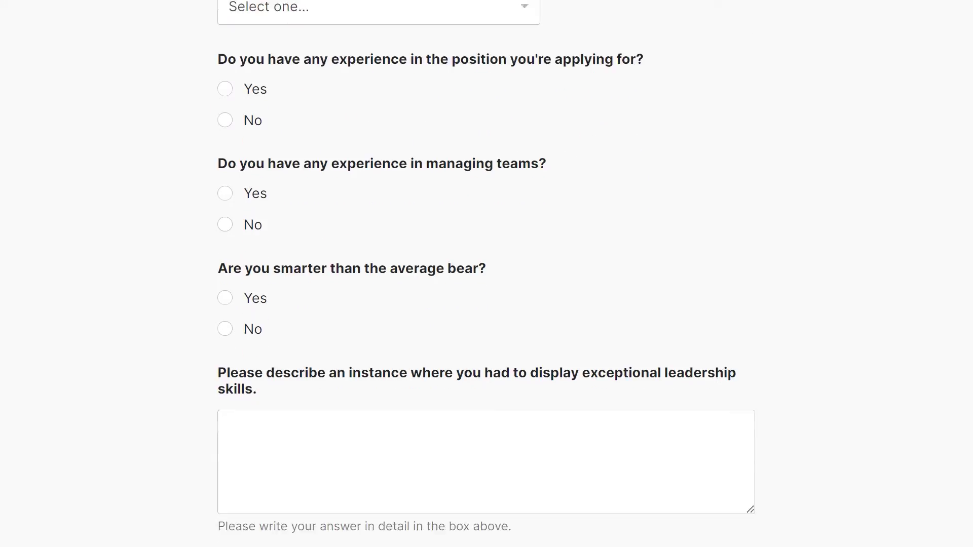
scroll(486, 273, "down", 13)
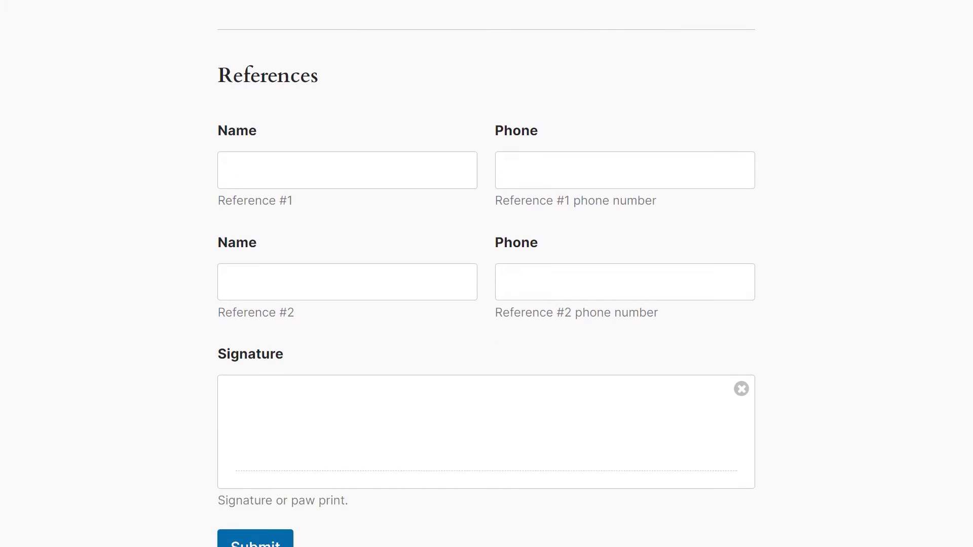
scroll(487, 274, "down", 5)
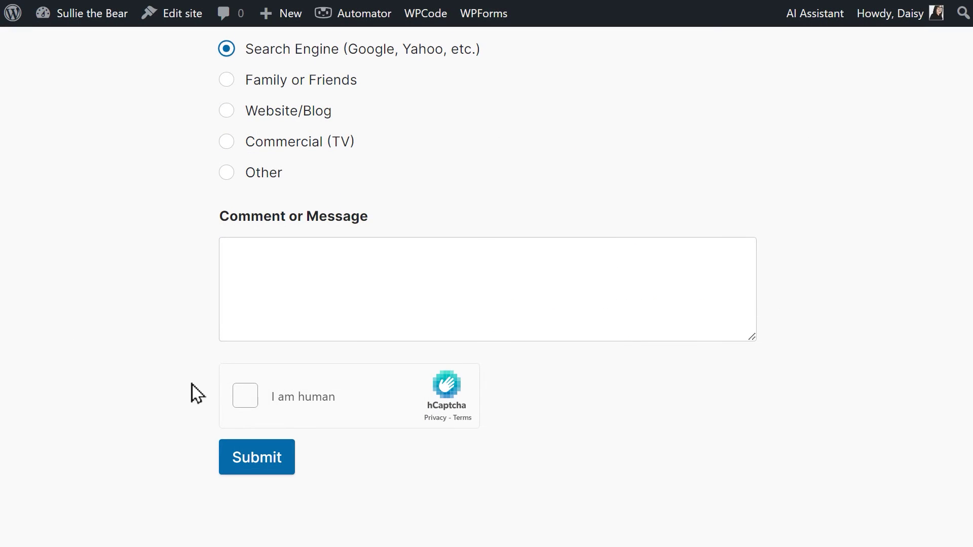
Step: Pass the hCaptcha by selecting the VR headset images in both rounds and verifying
left_click(238, 398)
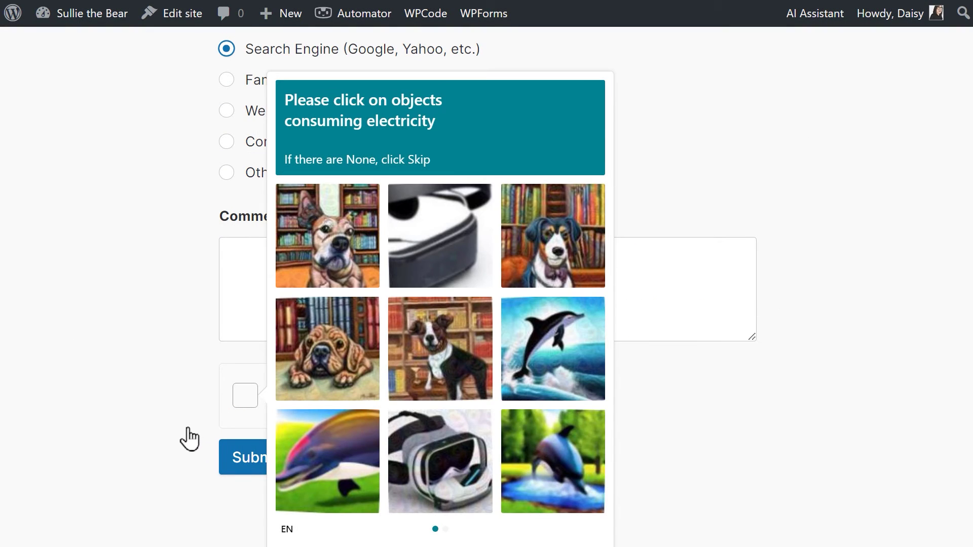
left_click(406, 436)
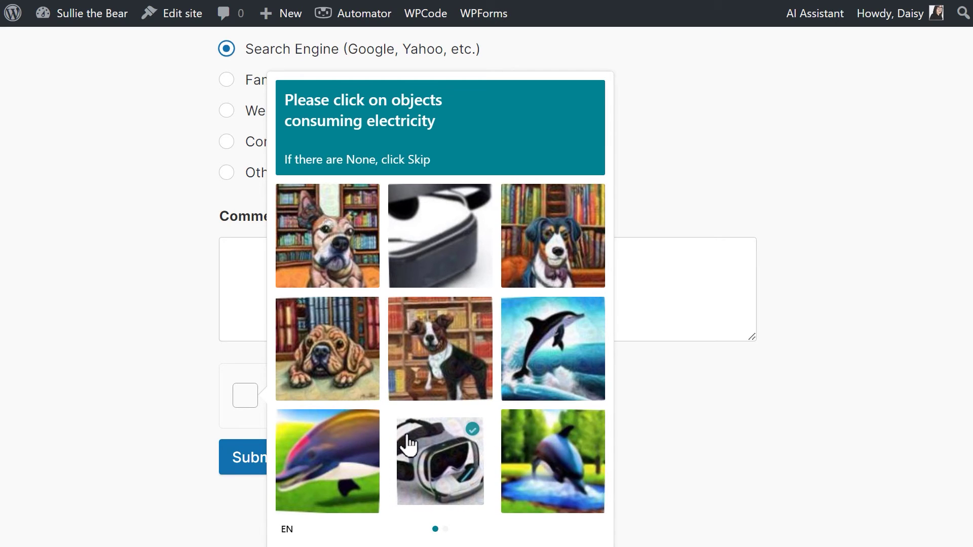
left_click(428, 266)
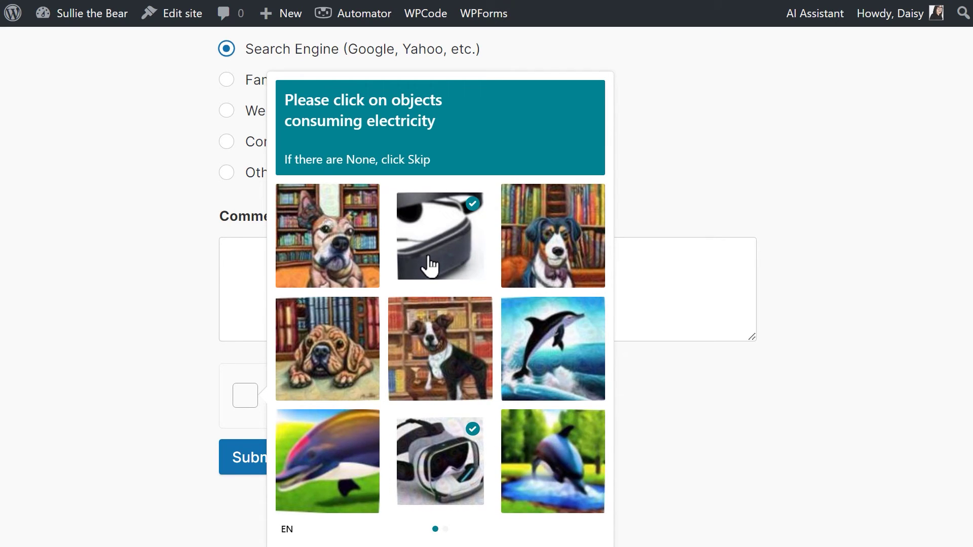
scroll(430, 266, "down", 3)
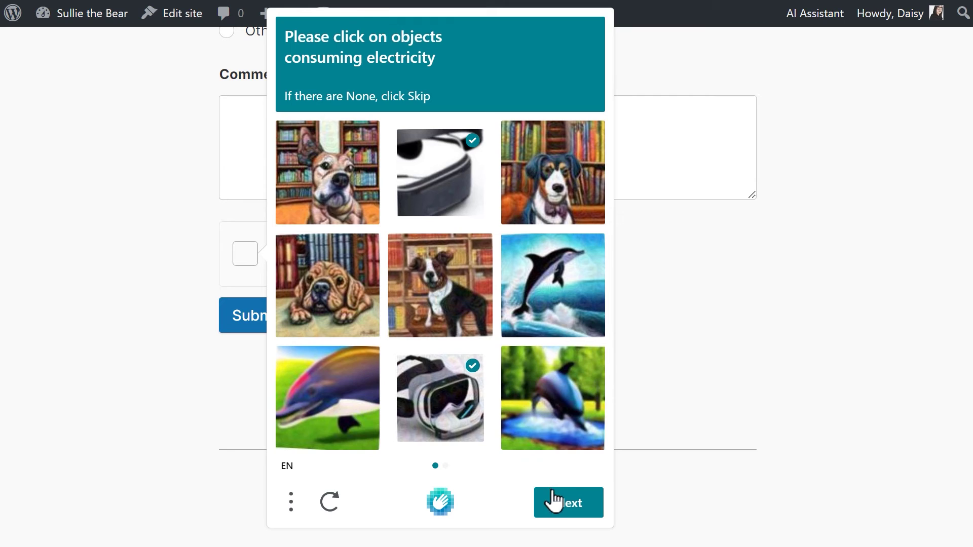
left_click(555, 502)
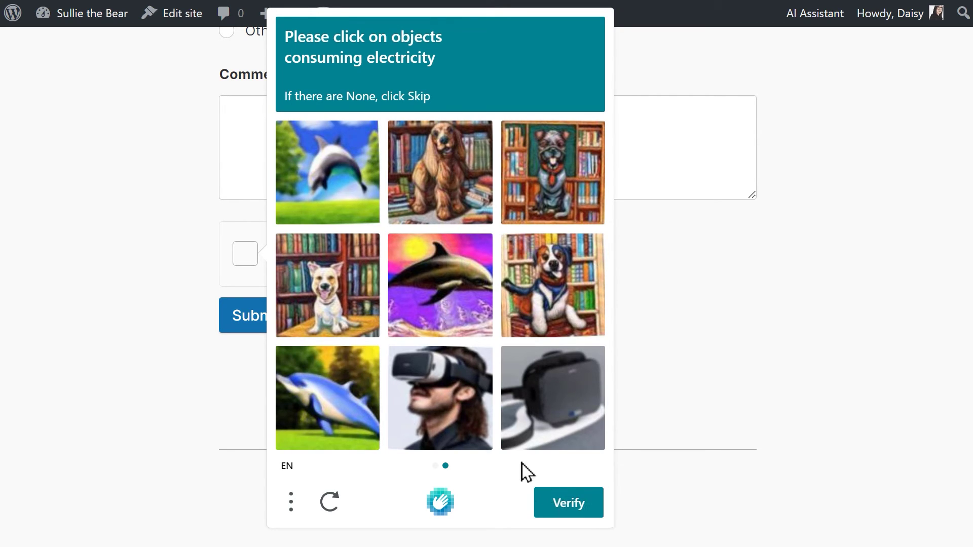
left_click(452, 404)
left_click(531, 391)
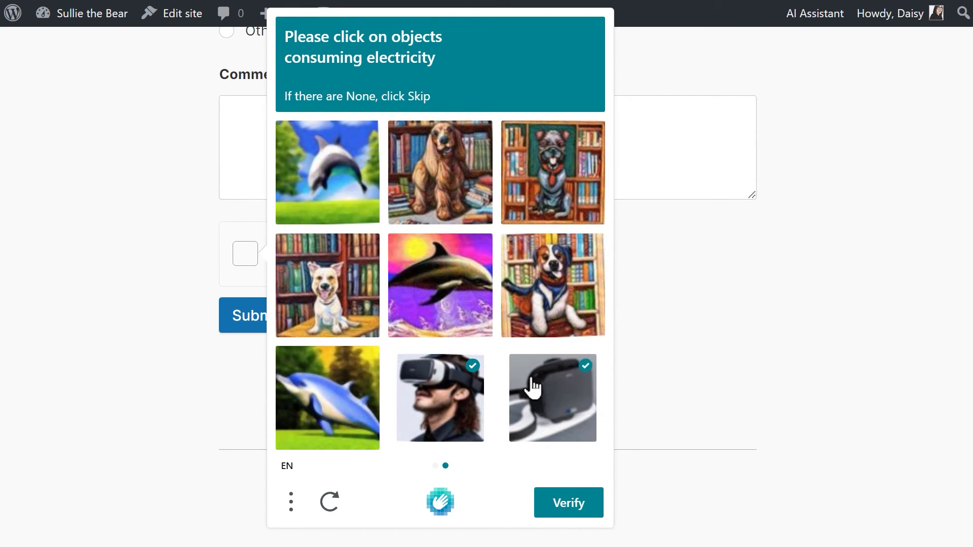
left_click(549, 504)
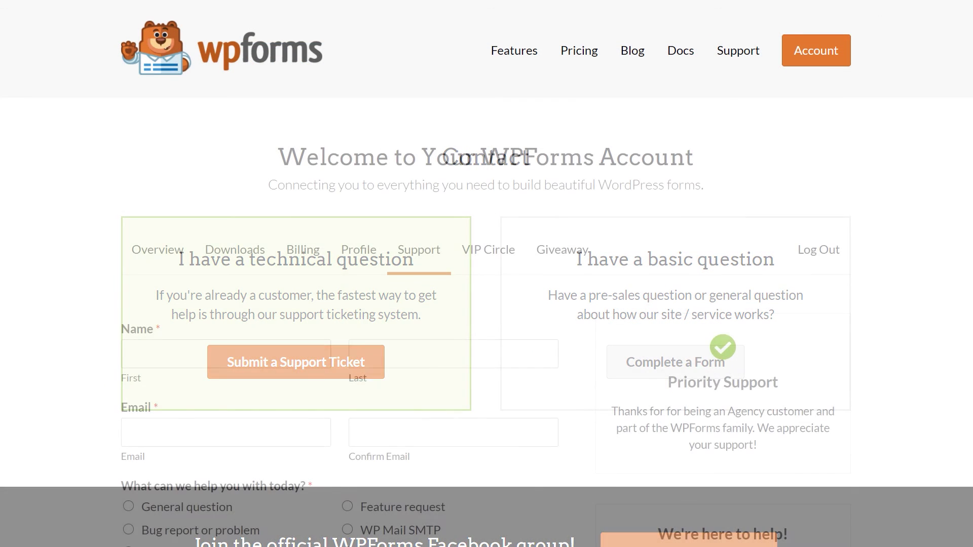
Step: Scroll down to the support ticket form's name, email, website and help-topic fields
scroll(486, 273, "down", 5)
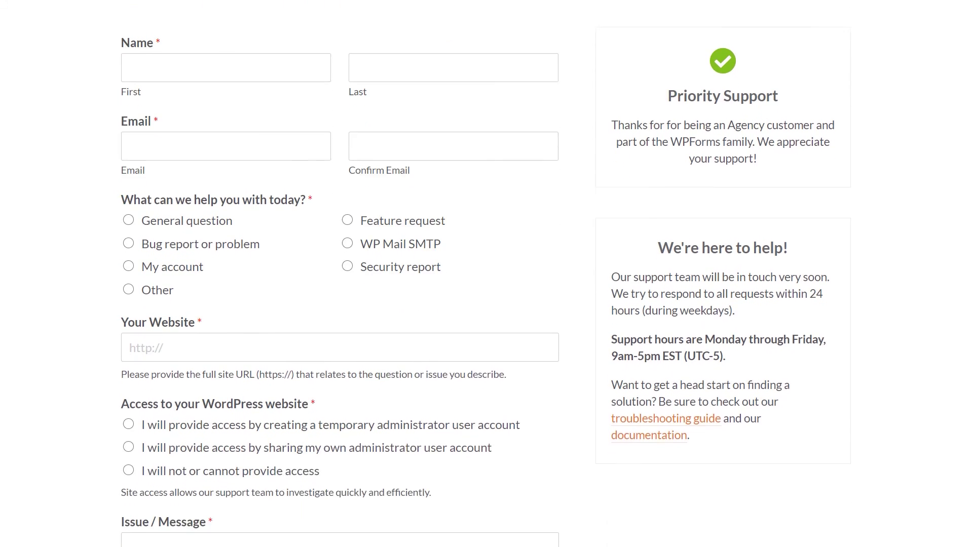